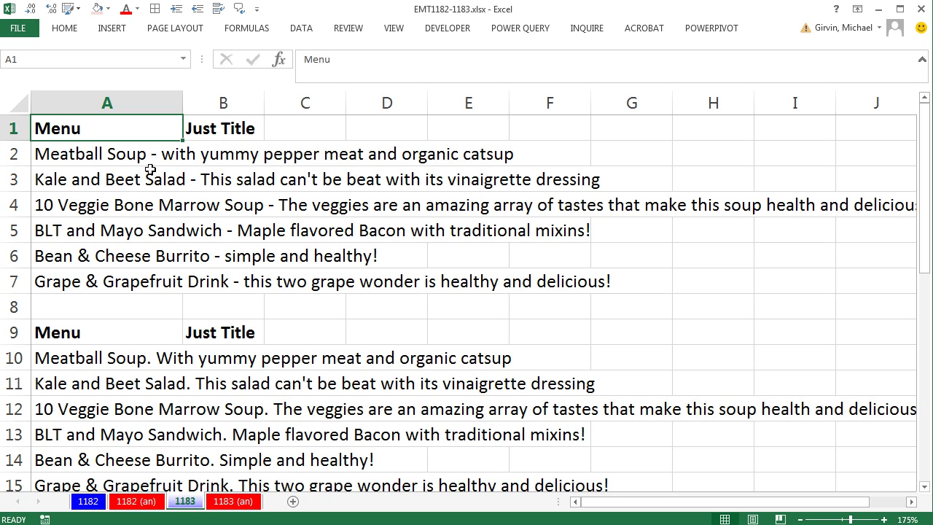
Flash Fill the menu titles into B2:B7, starting with "Meatball Soup" in B2 and accepting the suggestions from "Kale and Beet Salad" in B3
click(199, 156)
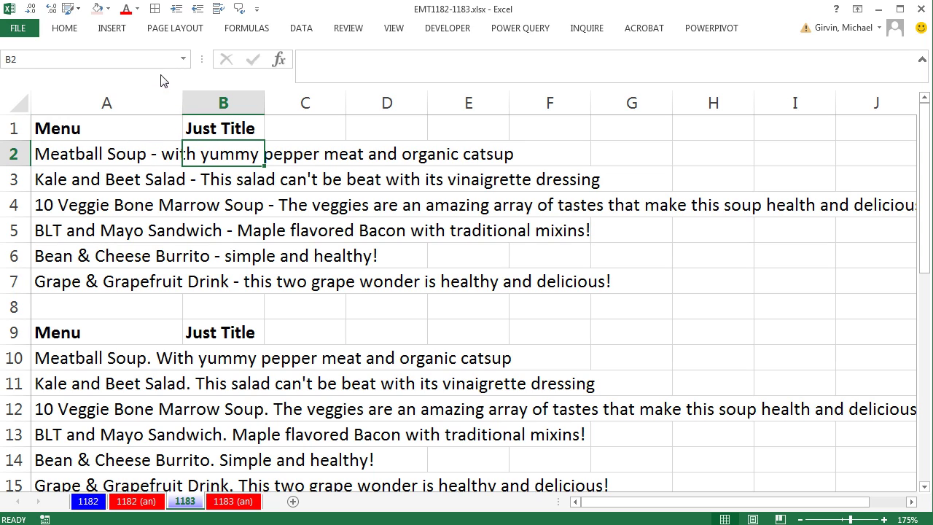
click(302, 29)
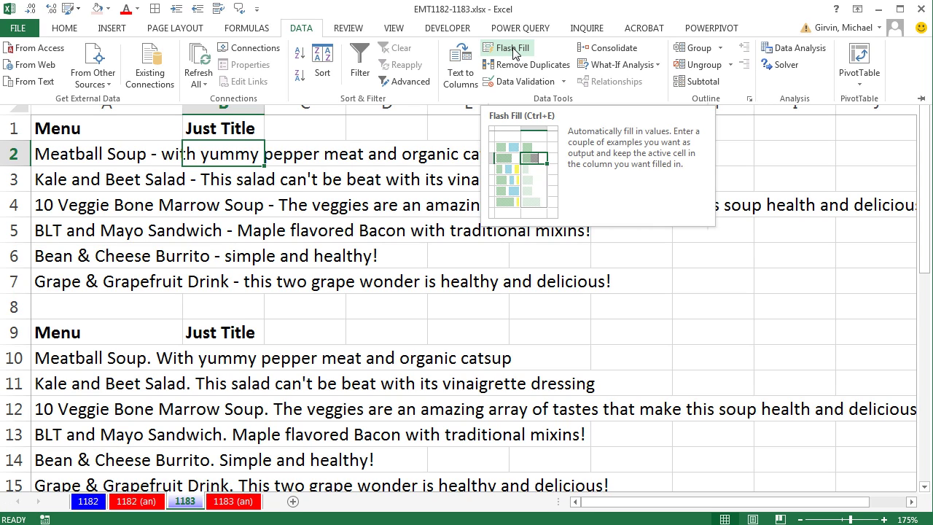
click(261, 187)
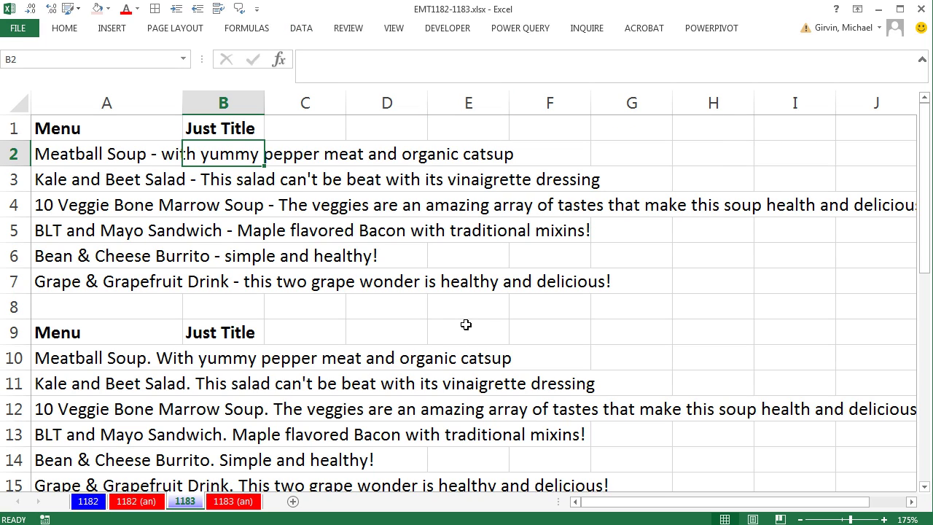
text(Mea)
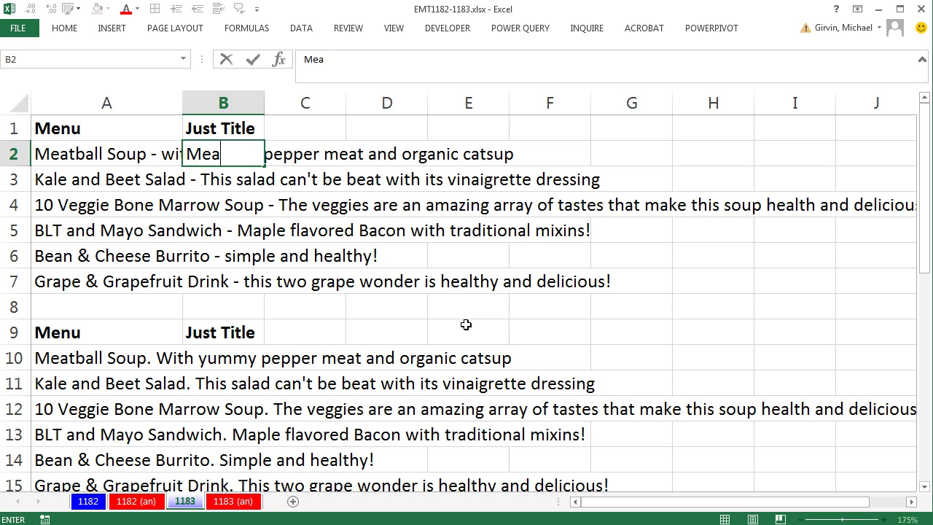
text(tball Soup)
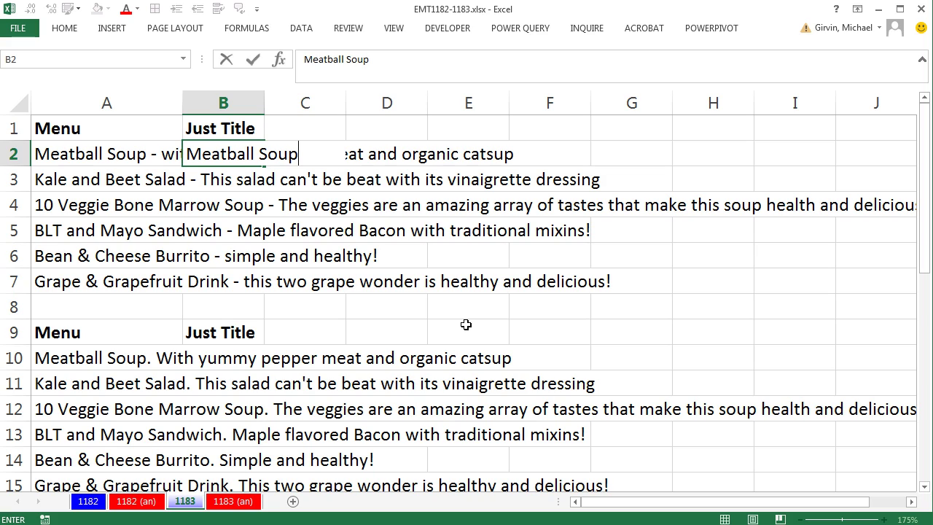
key(Return)
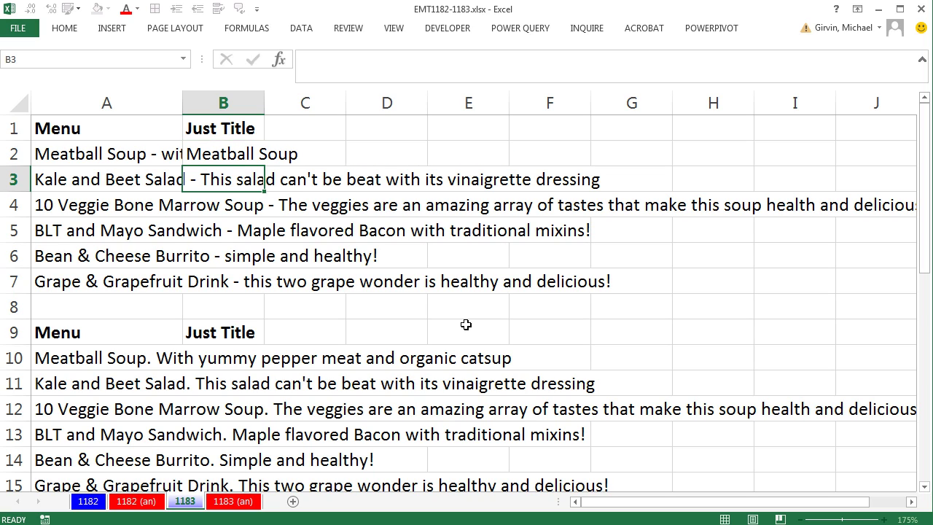
text(Kale and Beet Salad)
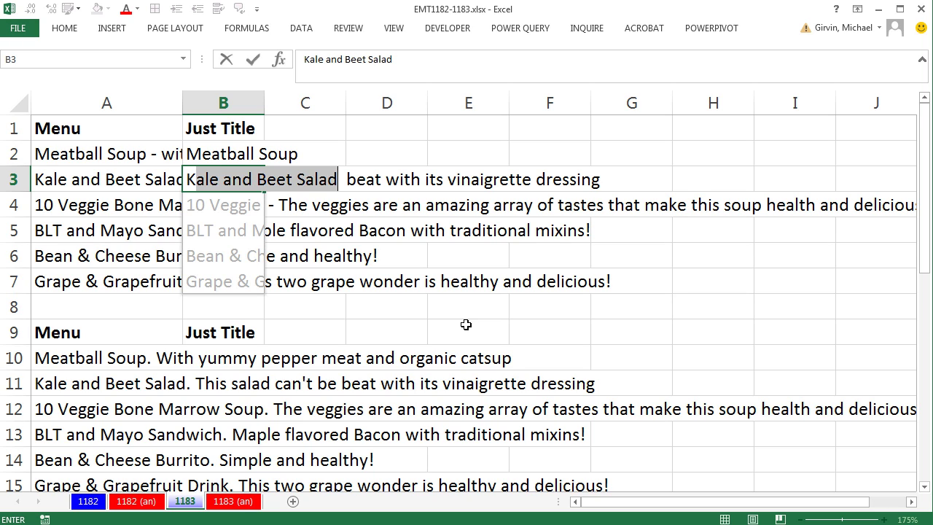
key(Return)
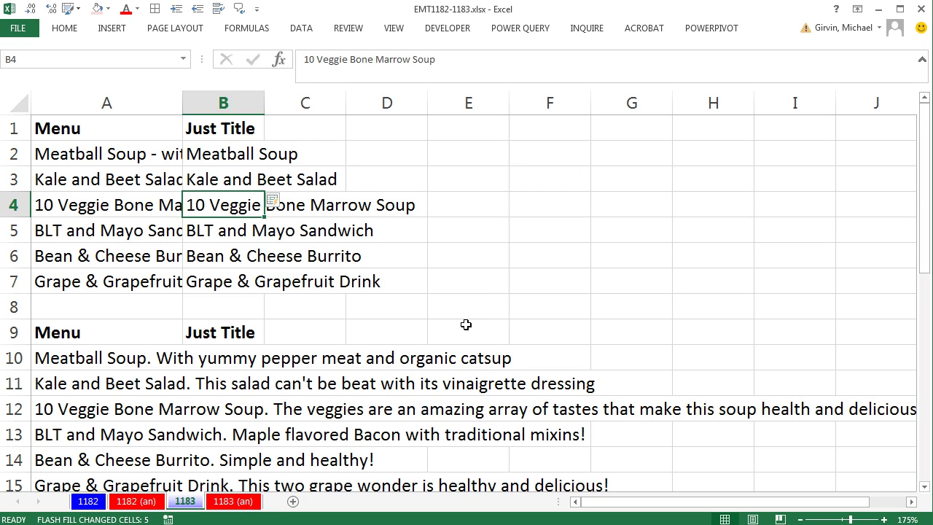
Move the extracted titles from B2:B7 to G2:G7
drag(235, 152, 248, 284)
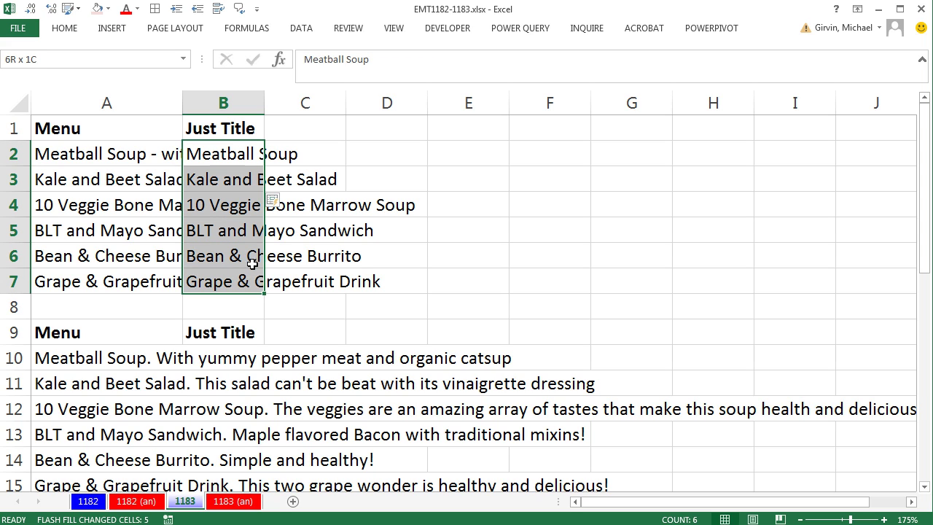
drag(264, 166, 634, 157)
click(678, 307)
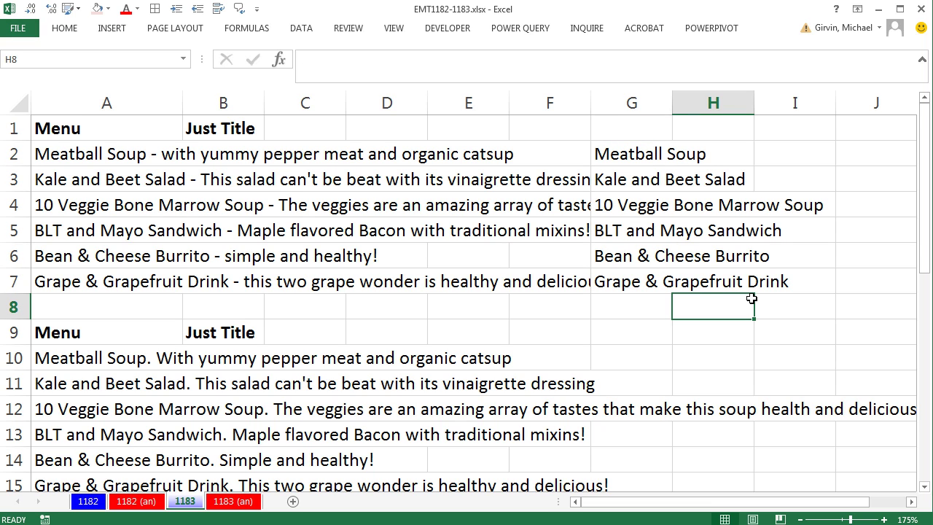
Enter "Meatball Soup" in B10 and run Flash Fill from B11 to extract the remaining titles of the second menu
scroll(319, 380, down, 1)
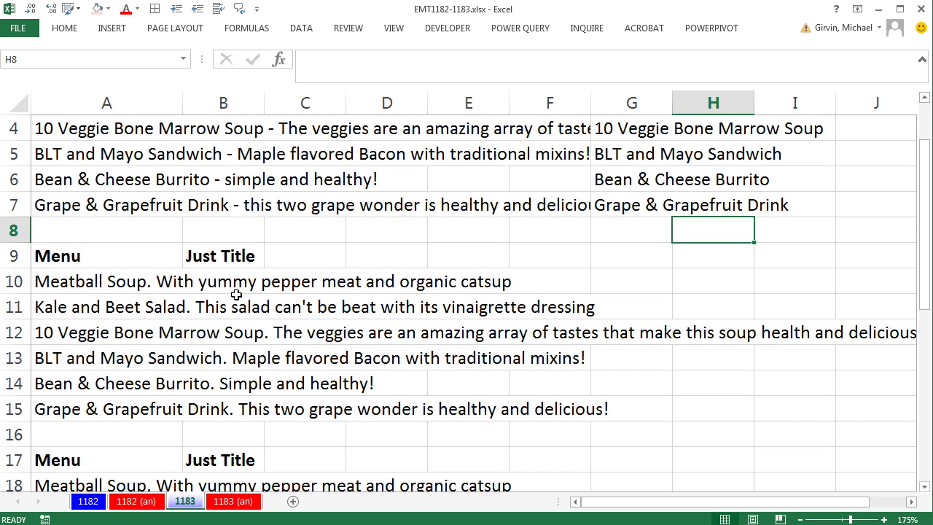
click(204, 282)
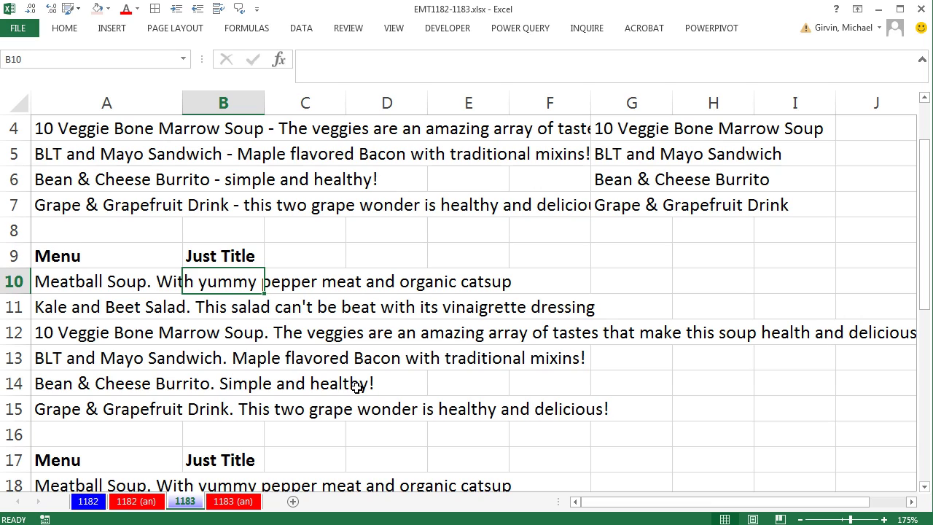
text(Meatball )
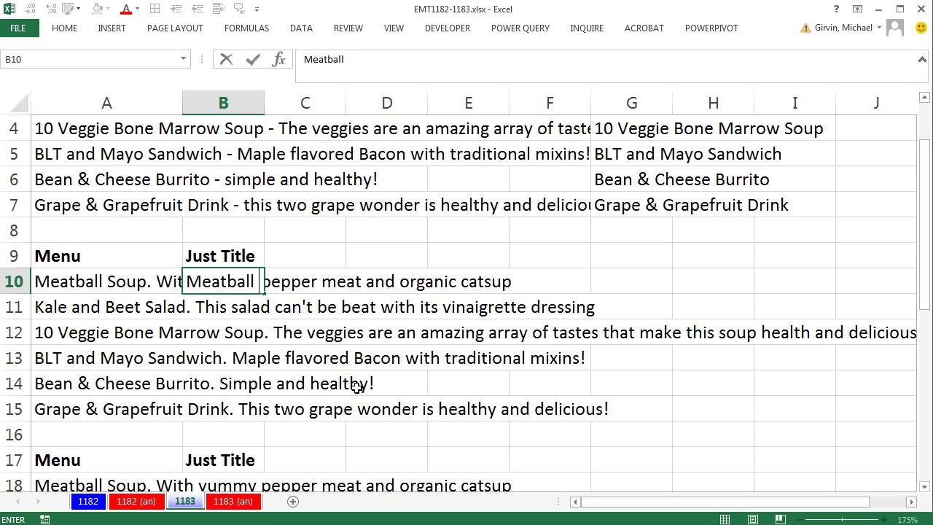
text(Soup)
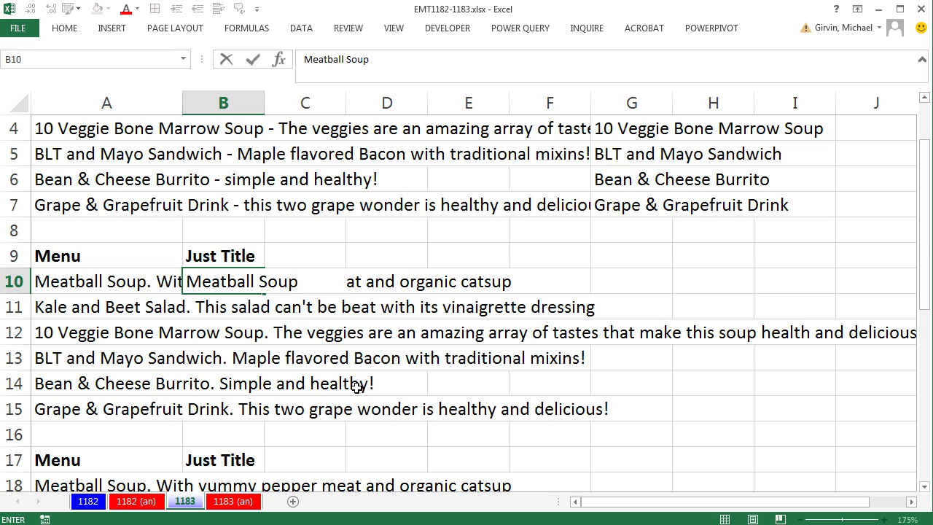
key(Return)
key(alt+a)
key(e)
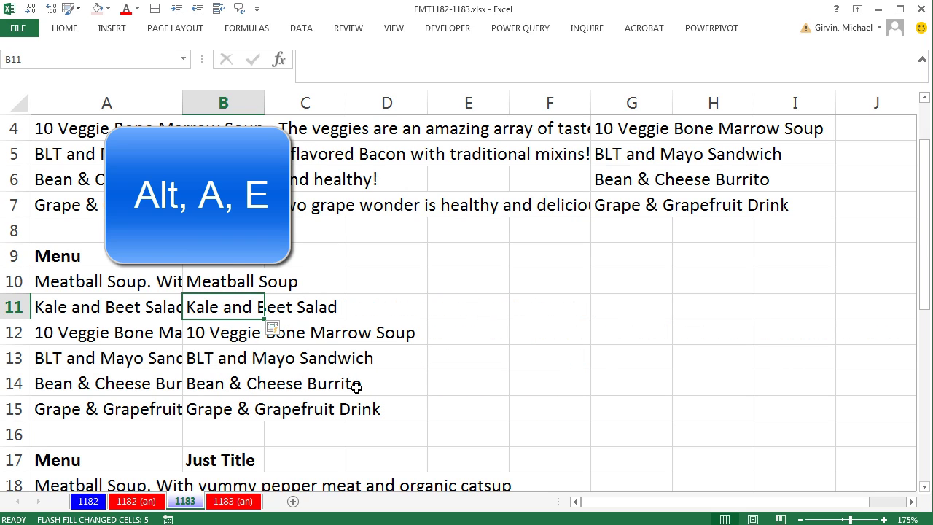
Move the extracted titles from B10:B15 to G10:G15
drag(212, 283, 214, 409)
drag(256, 292, 660, 346)
click(718, 453)
Start Text to Columns on the menu entries in A18:A23 and choose Delimited as the data type
scroll(708, 449, down, 3)
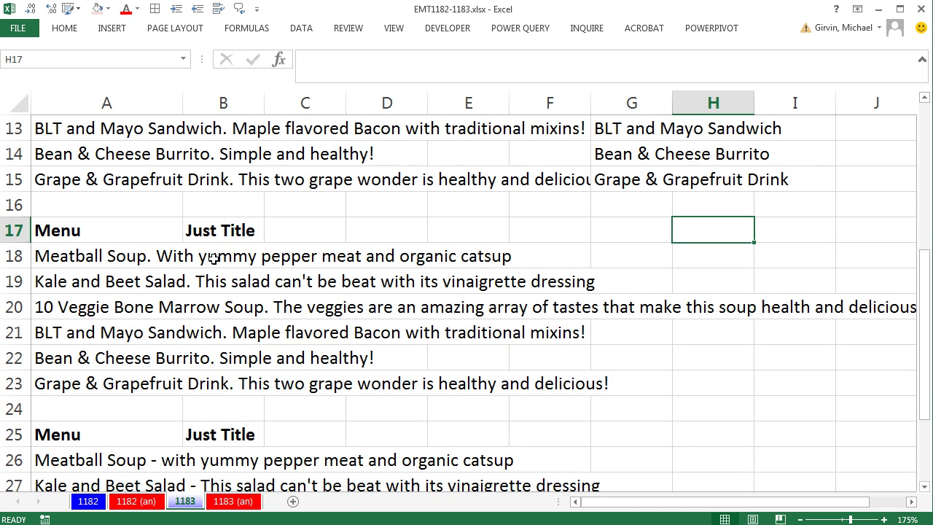
drag(78, 257, 92, 387)
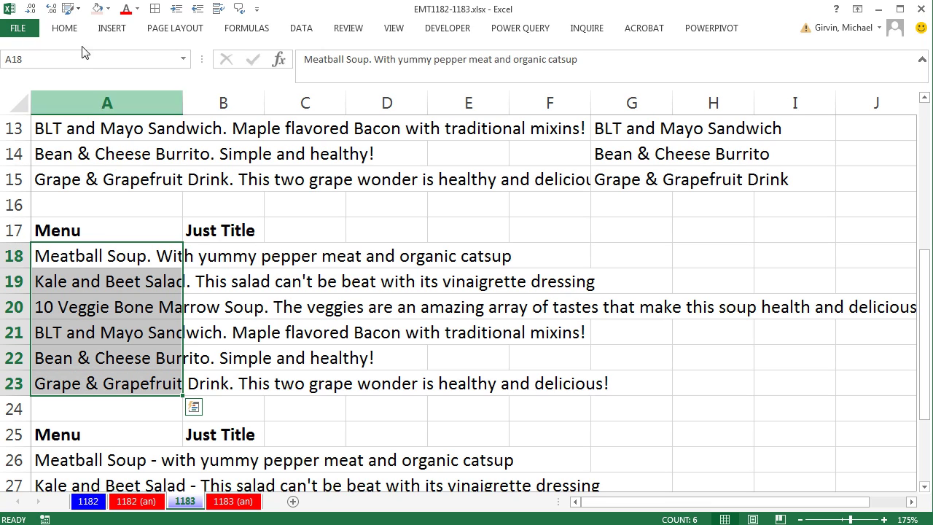
click(314, 36)
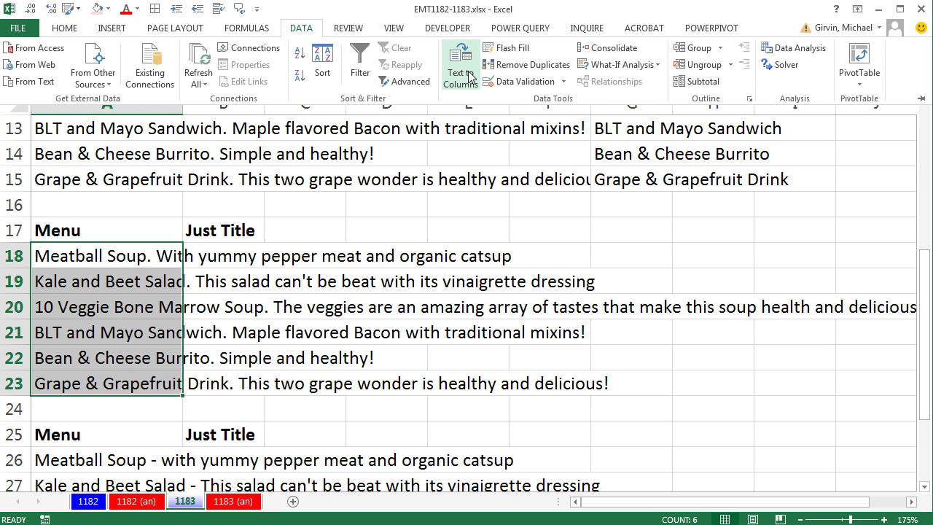
click(418, 245)
key(alt)
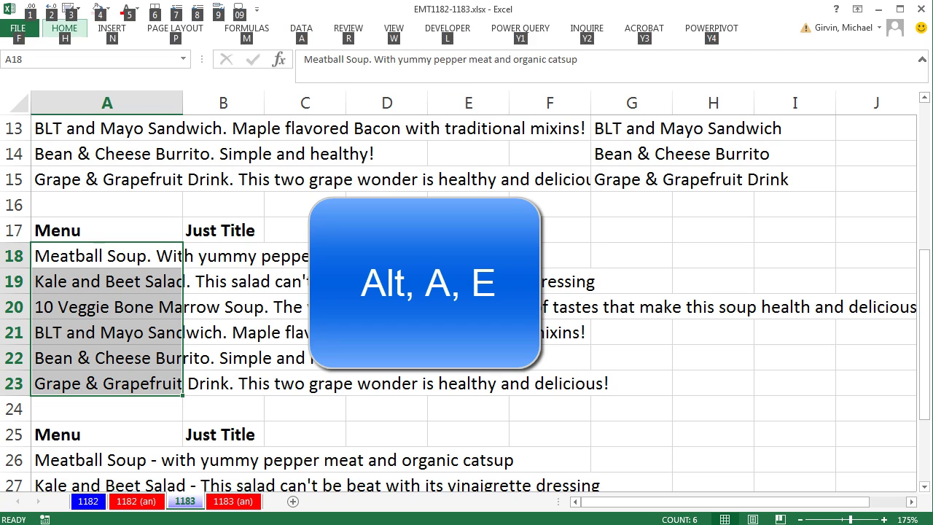
key(a)
key(e)
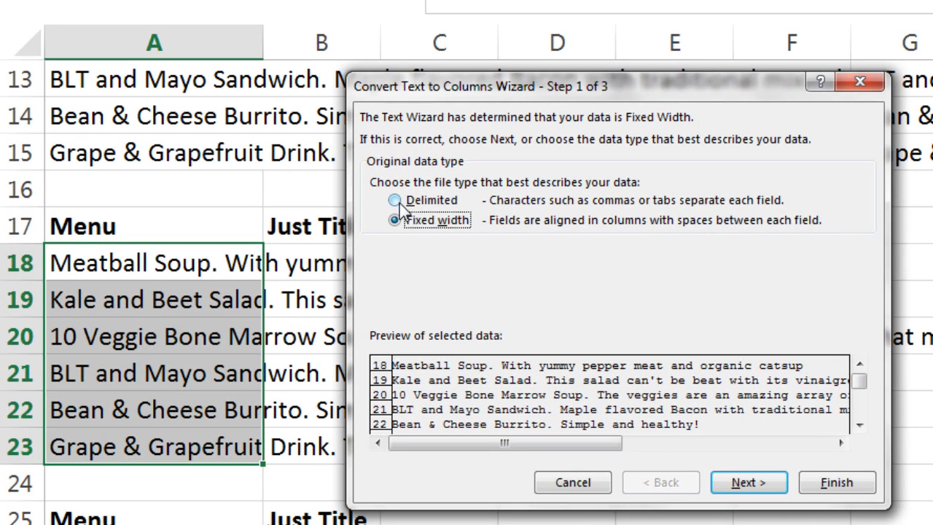
click(397, 201)
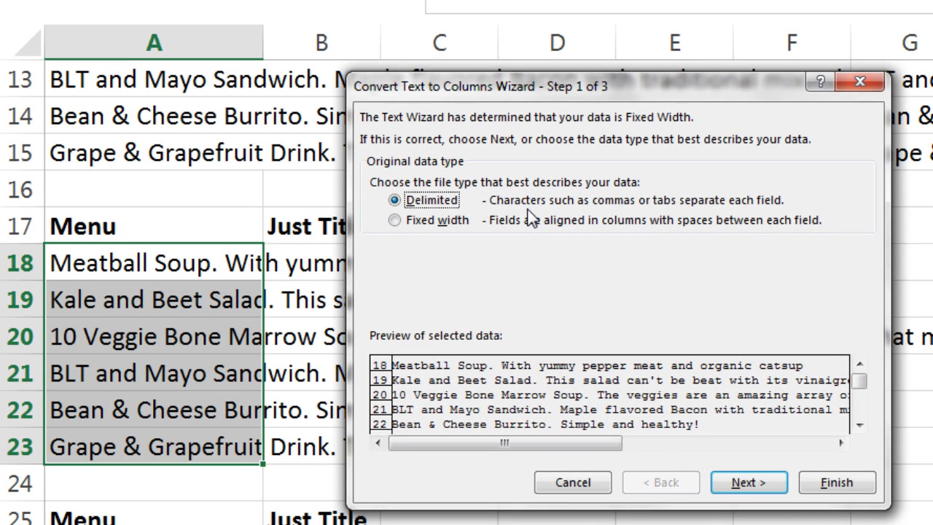
Set a period as the Other delimiter for splitting the text
click(751, 482)
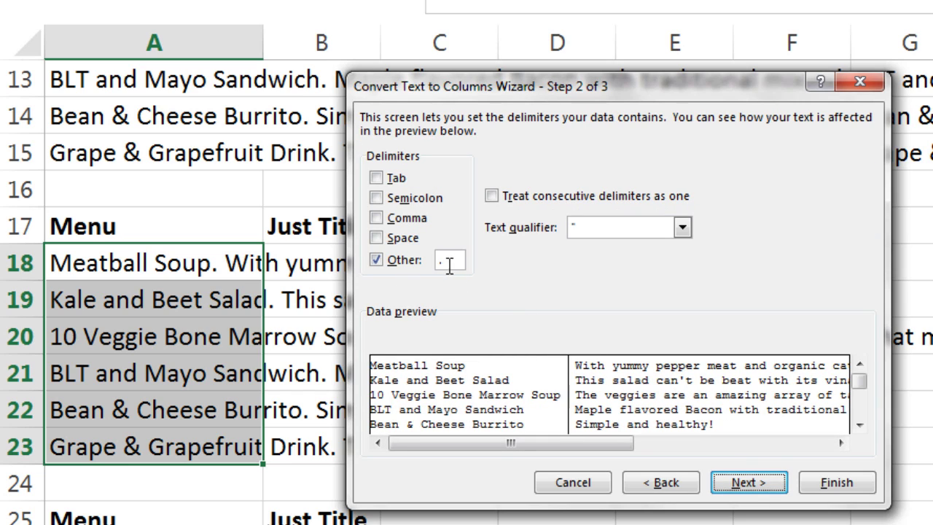
click(449, 263)
key(BackSpace)
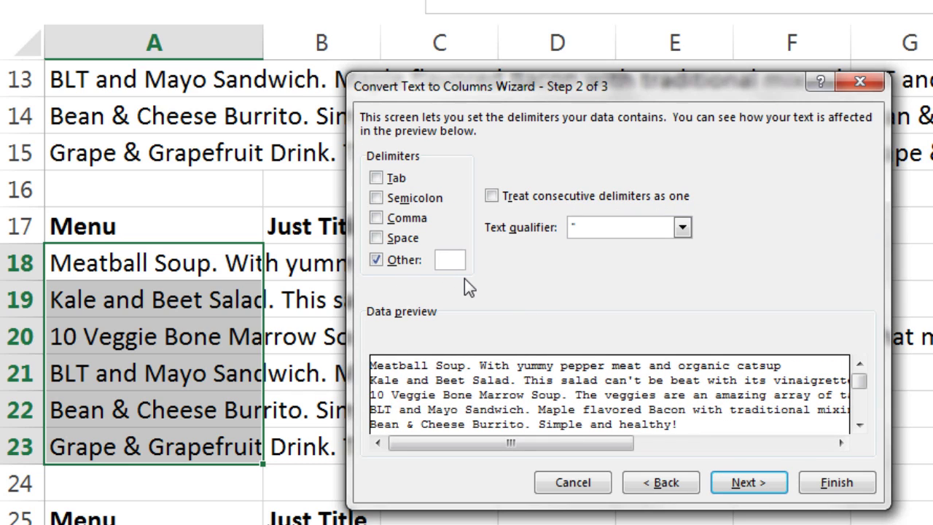
text(.)
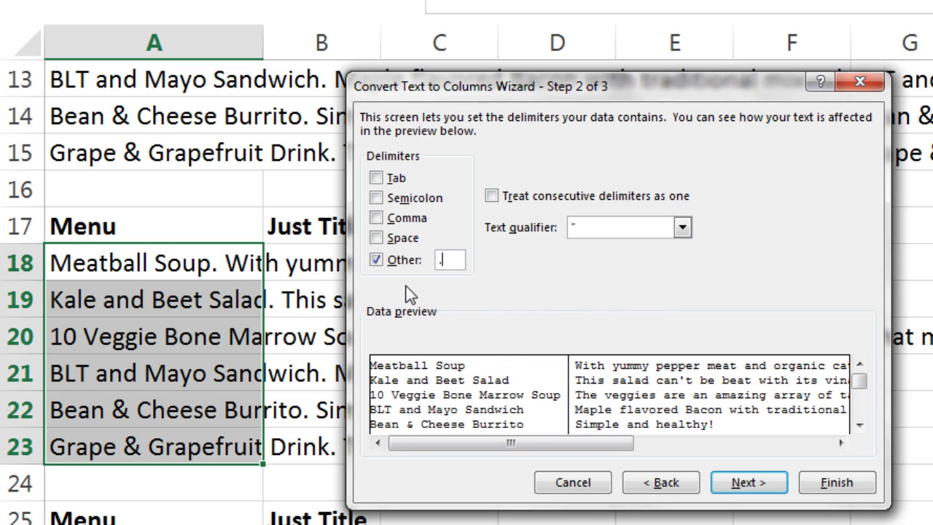
click(751, 483)
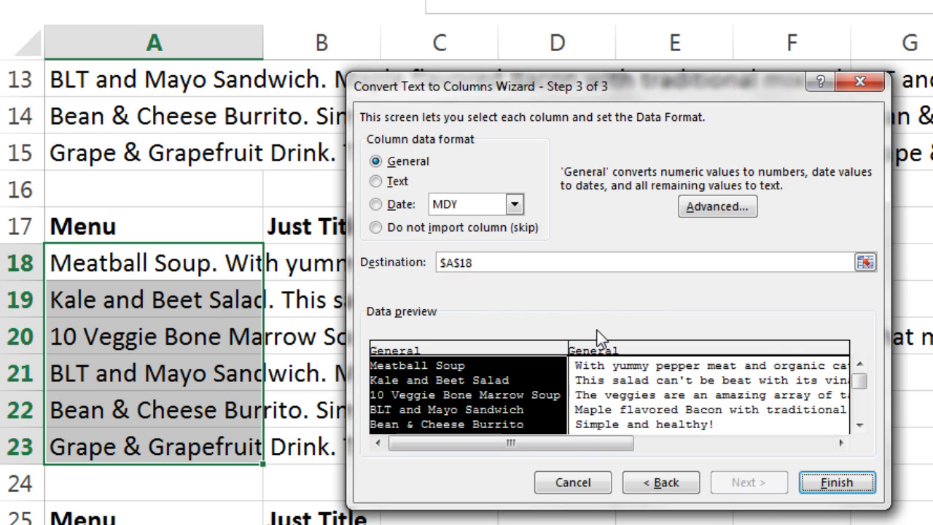
Set the second column to be skipped and finish the conversion with cell H18 as the destination
click(603, 362)
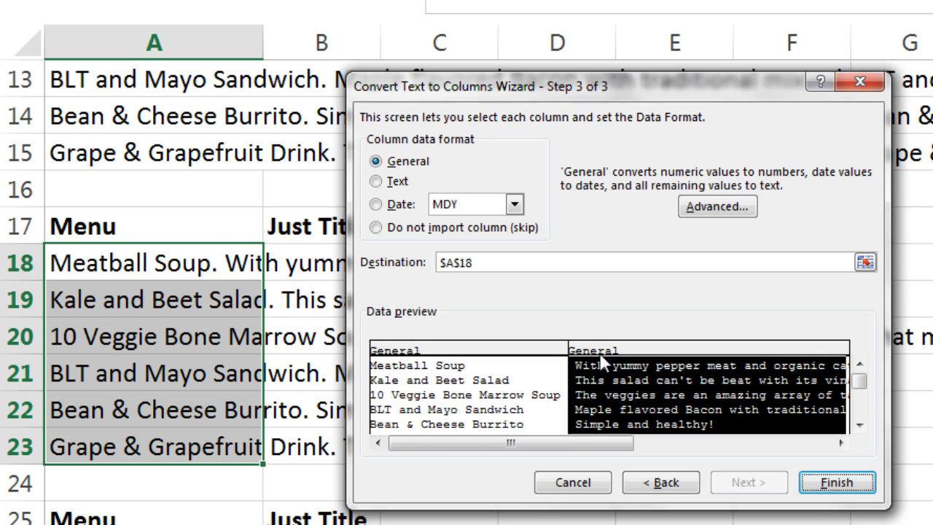
click(376, 227)
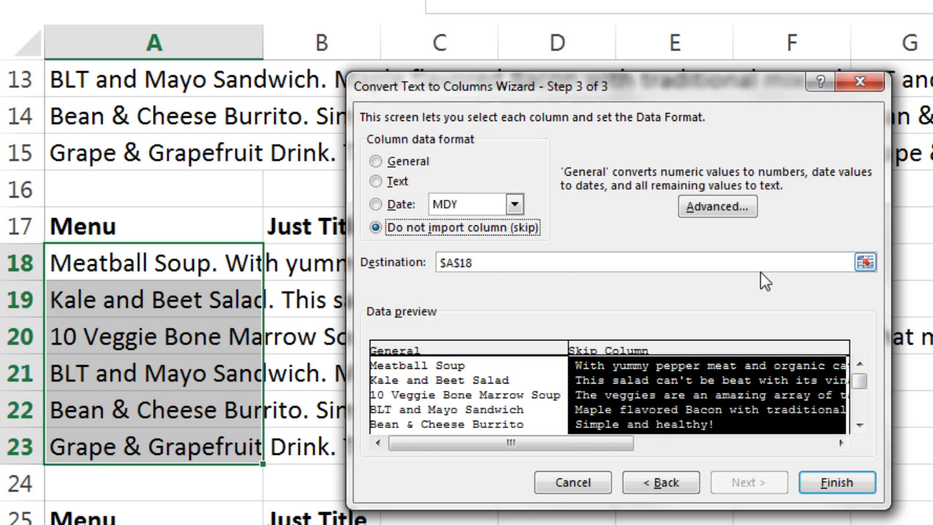
click(866, 265)
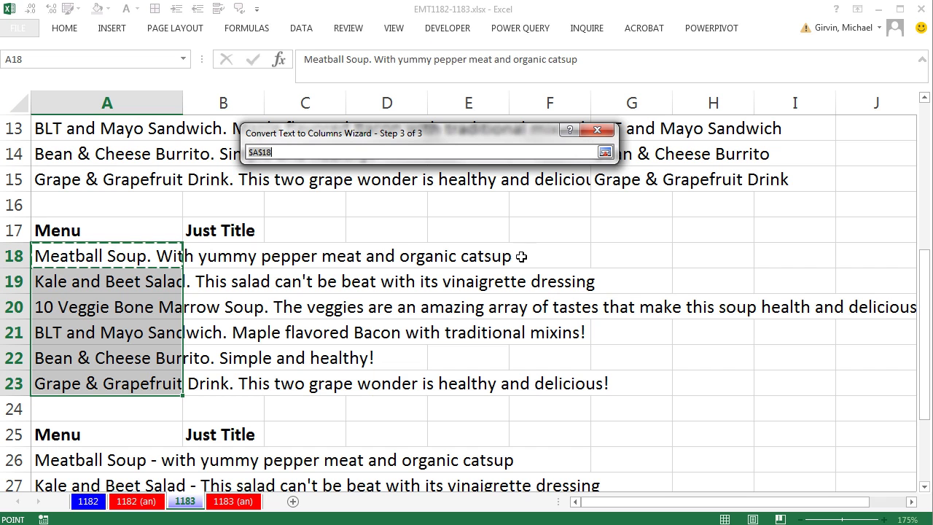
click(697, 256)
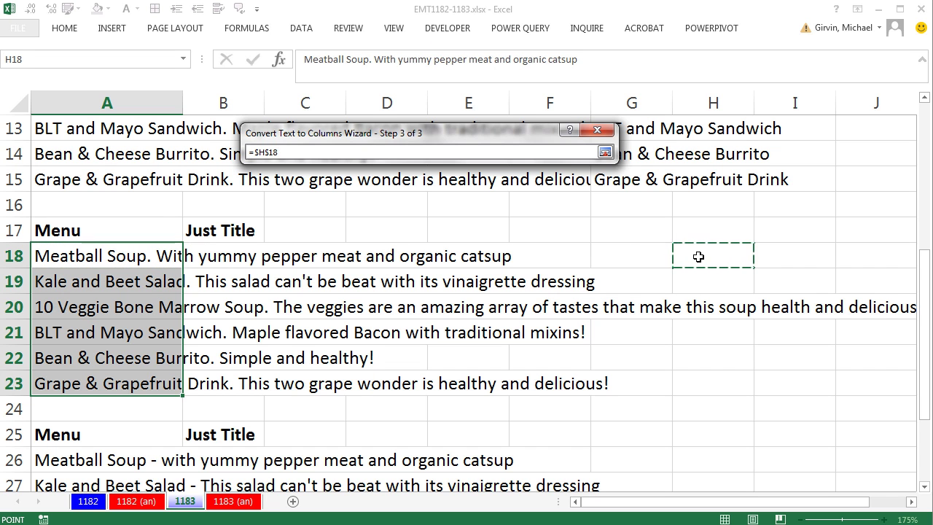
click(605, 153)
click(586, 409)
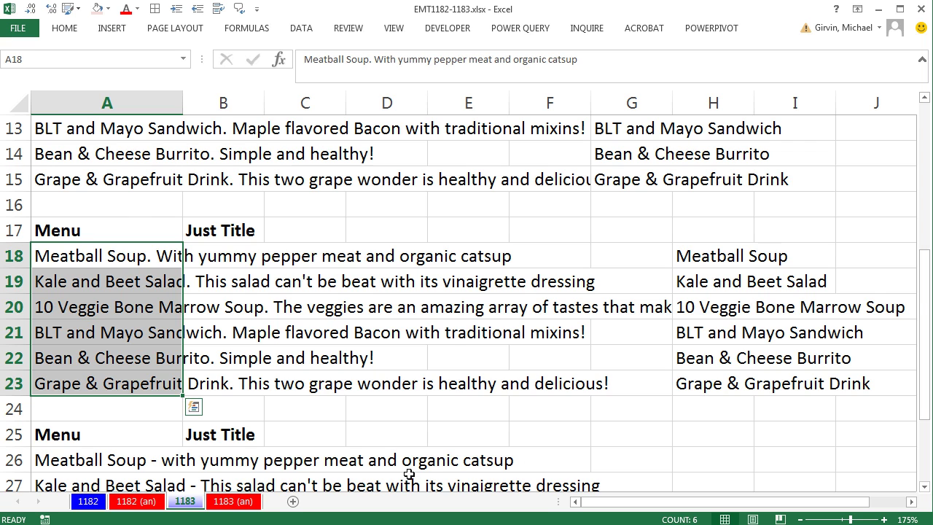
Start a LEFT formula across C26:C31 that takes its text from A26
scroll(408, 474, down, 3)
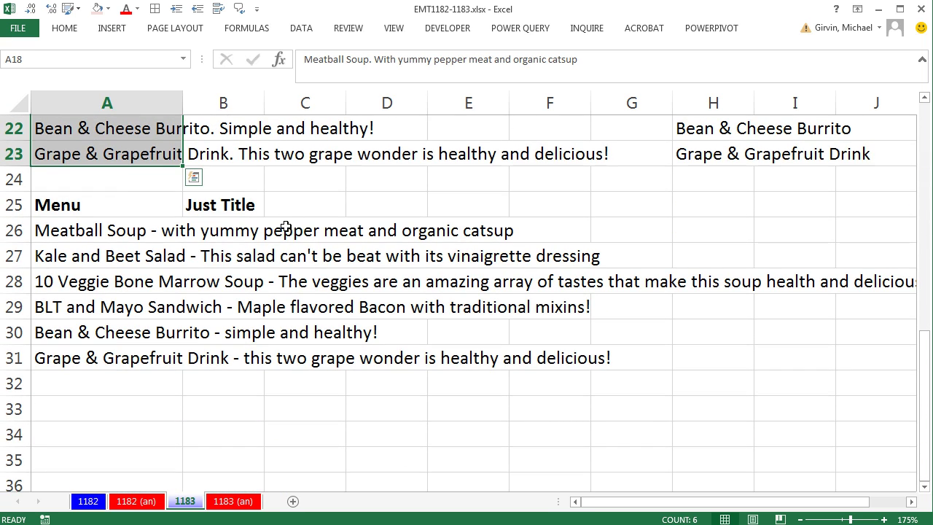
drag(285, 227, 292, 374)
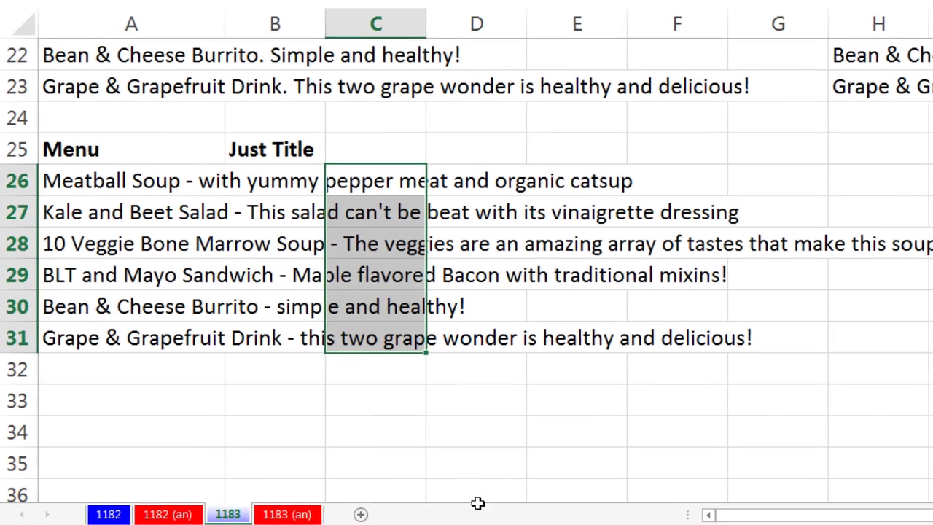
text(=left)
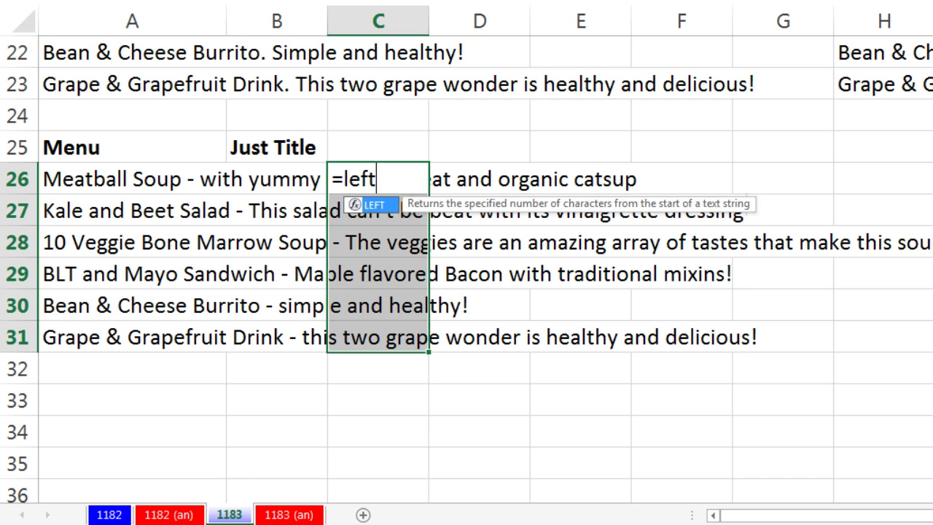
key(Tab)
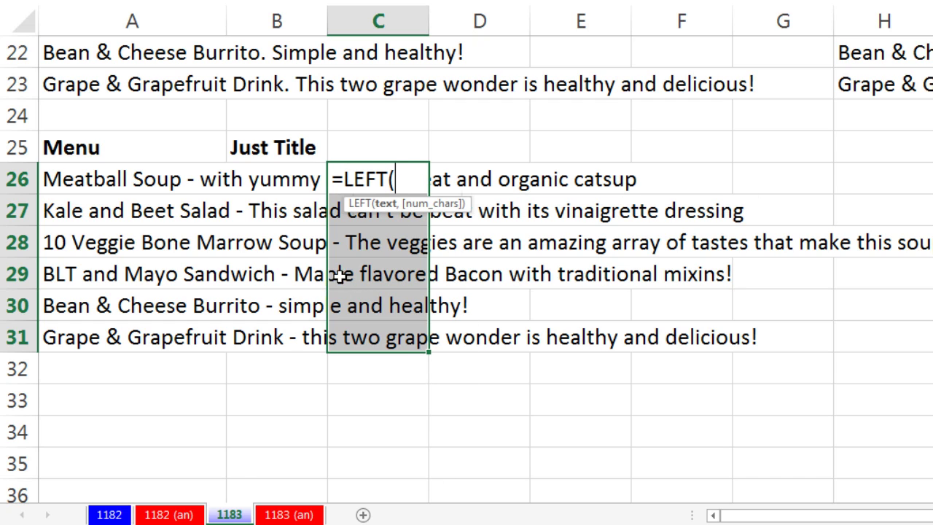
click(128, 173)
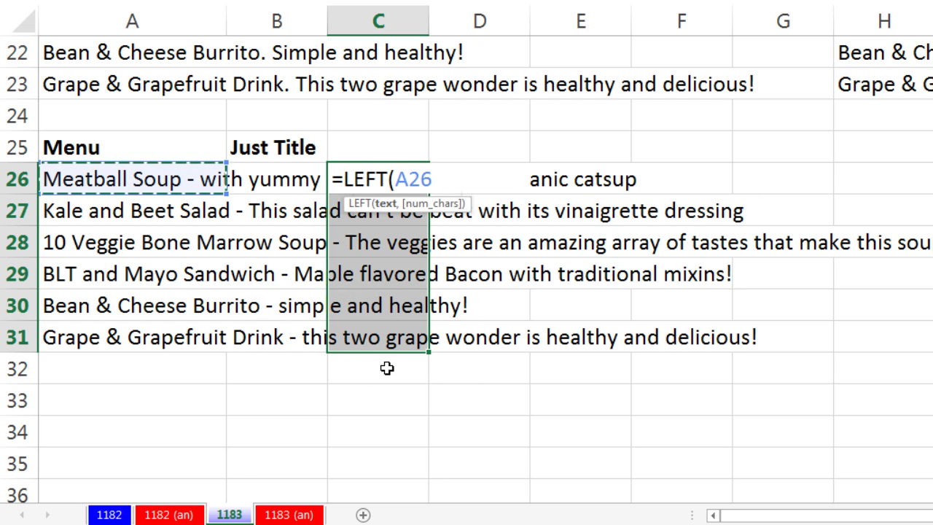
text(,)
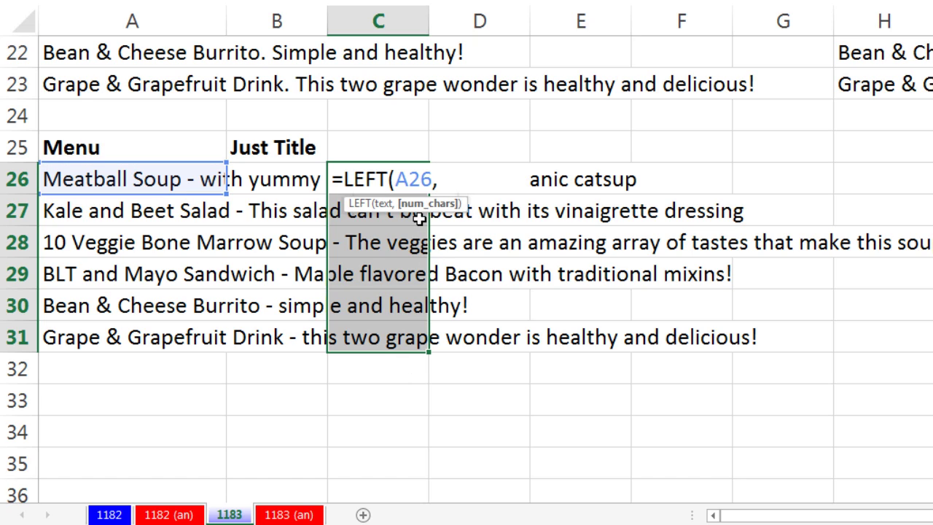
Use SEARCH(" -",A26) as the number-of-characters argument of the LEFT formula
text(s)
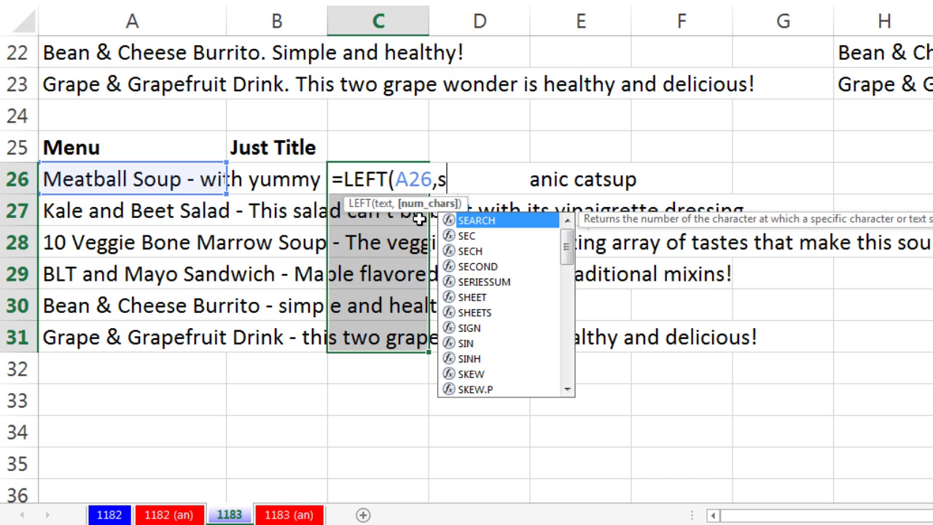
key(Tab)
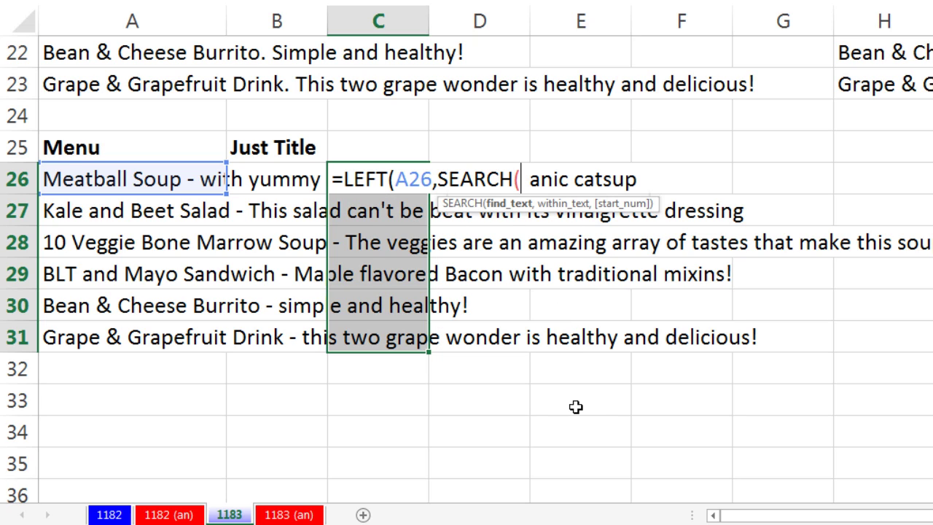
text(")
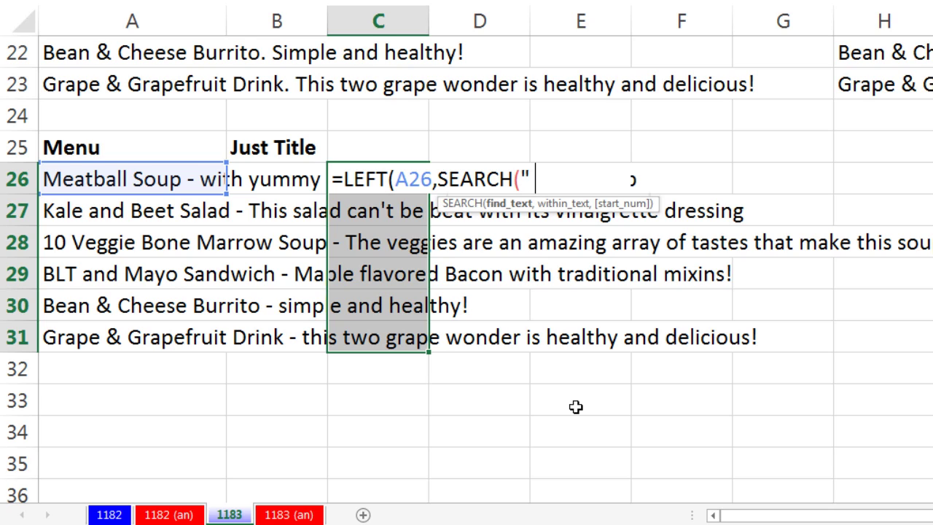
text( -",)
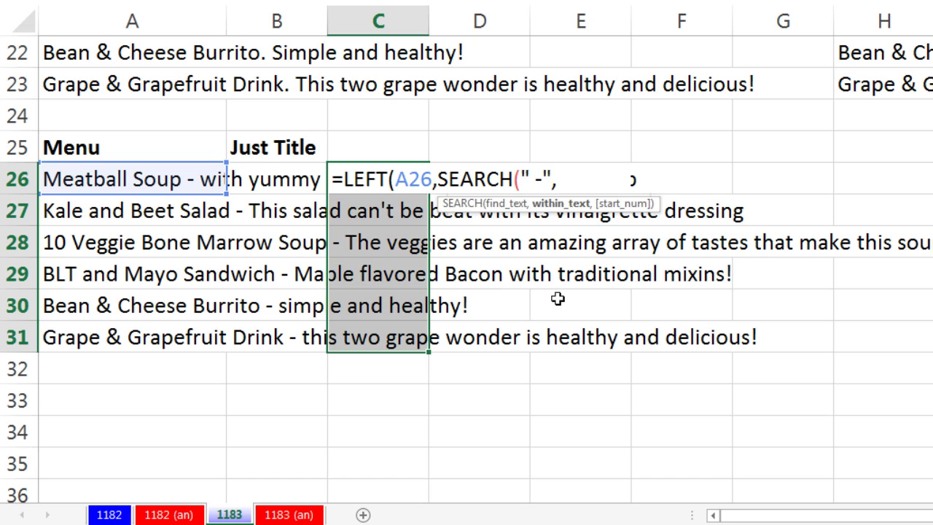
click(171, 179)
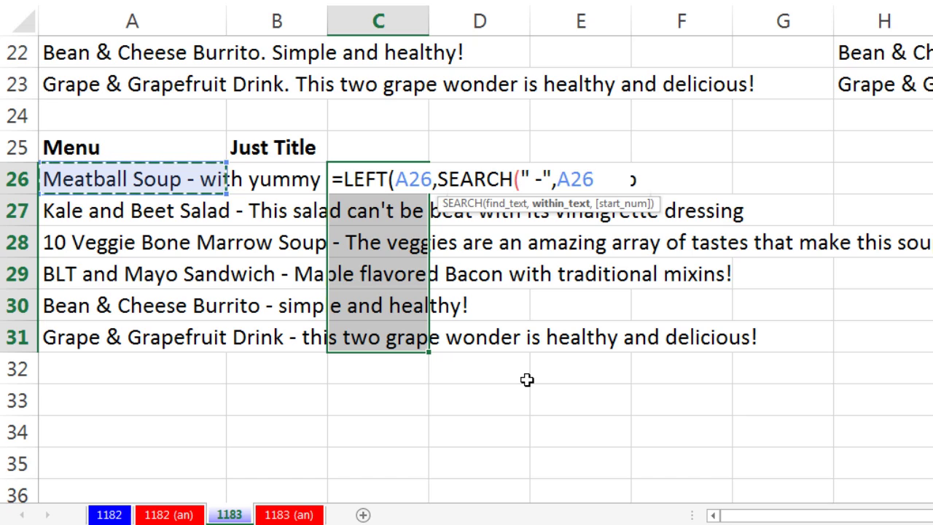
text())
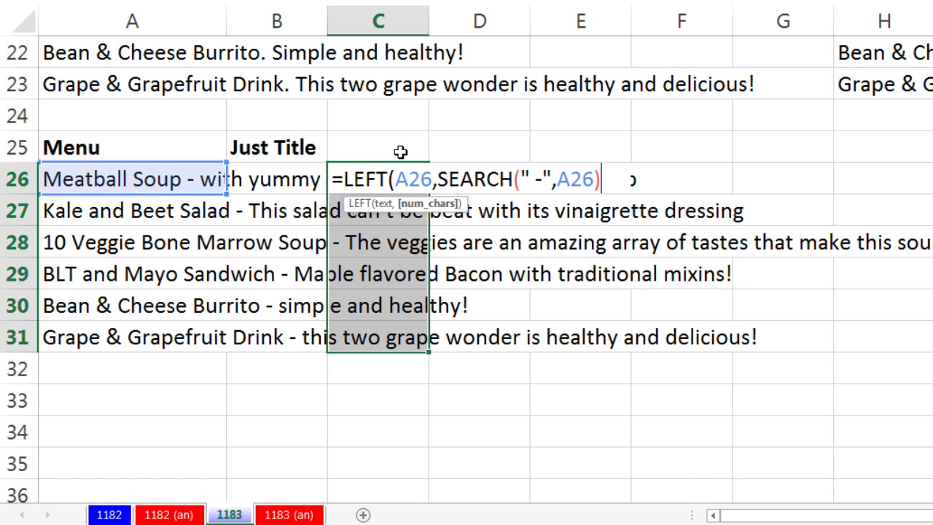
Evaluate the SEARCH part within the formula, and undo the evaluation to restore the function
click(440, 208)
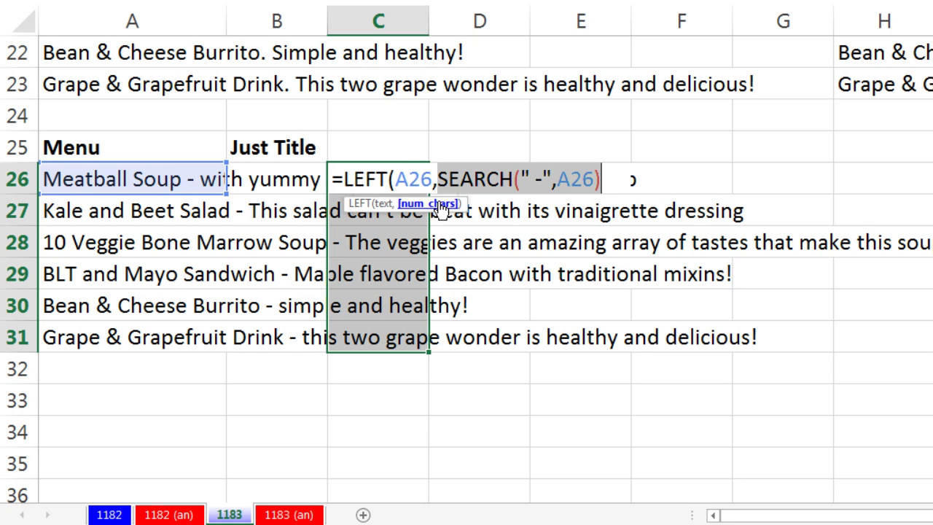
key(F9)
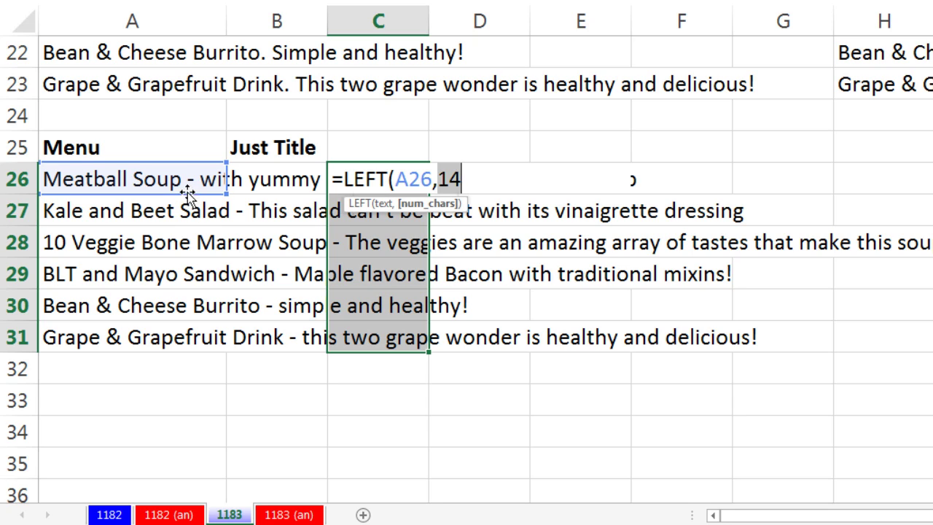
key(ctrl+z)
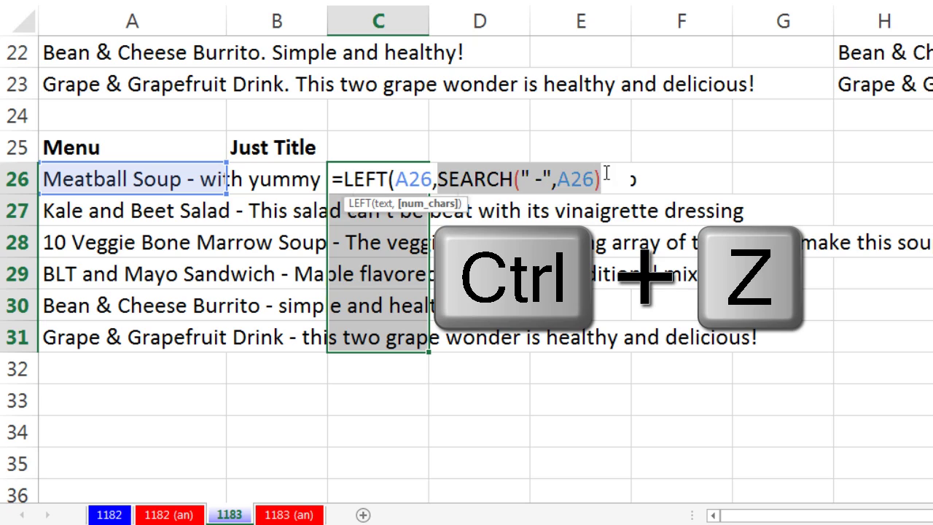
Complete the formula as =LEFT(A26,SEARCH(" -",A26)-1), enter it in all of C26:C31 and check it in C26
text(1)
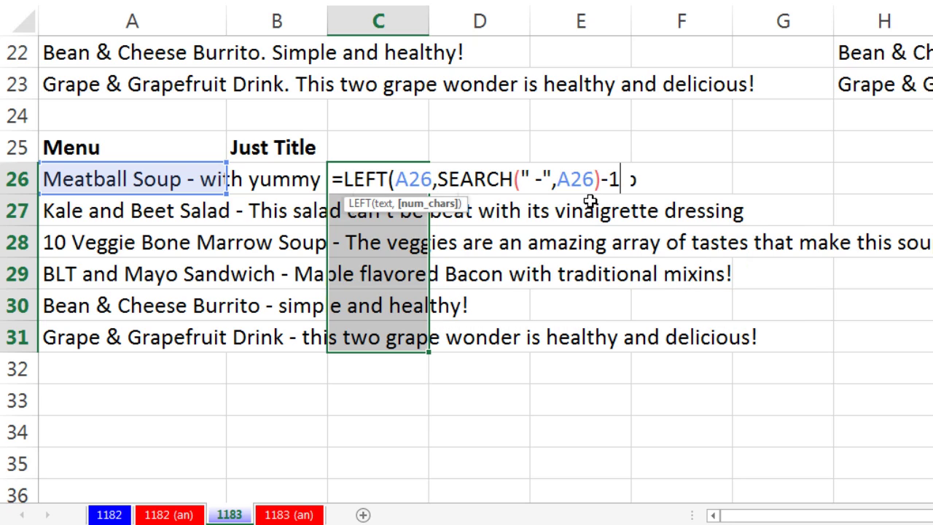
text())
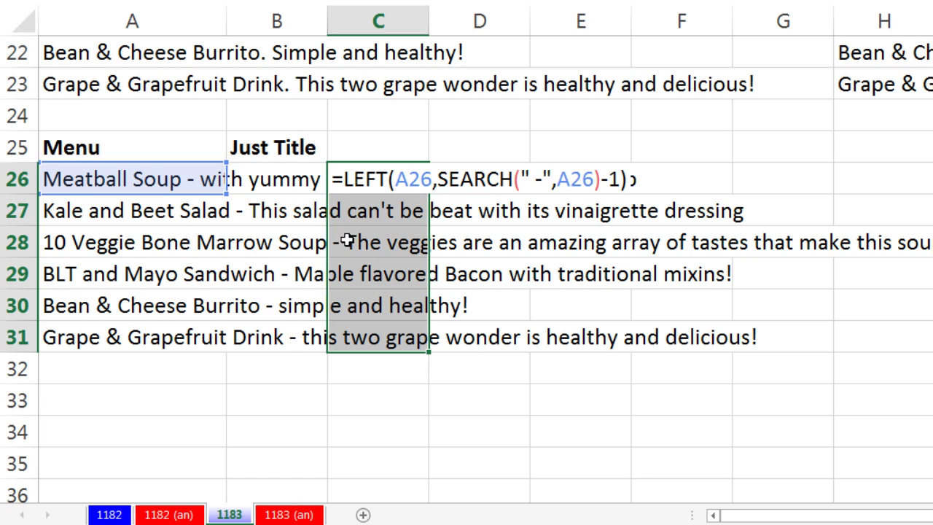
key(ctrl+Return)
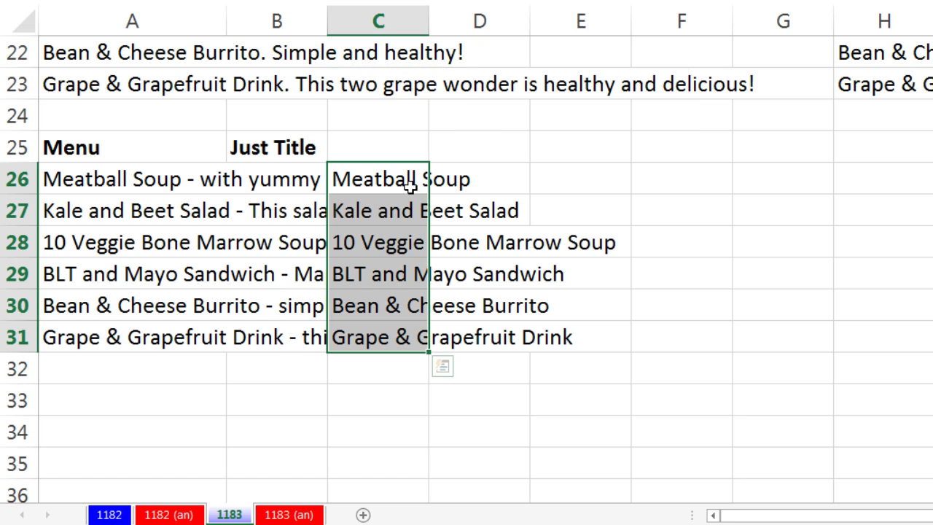
key(F2)
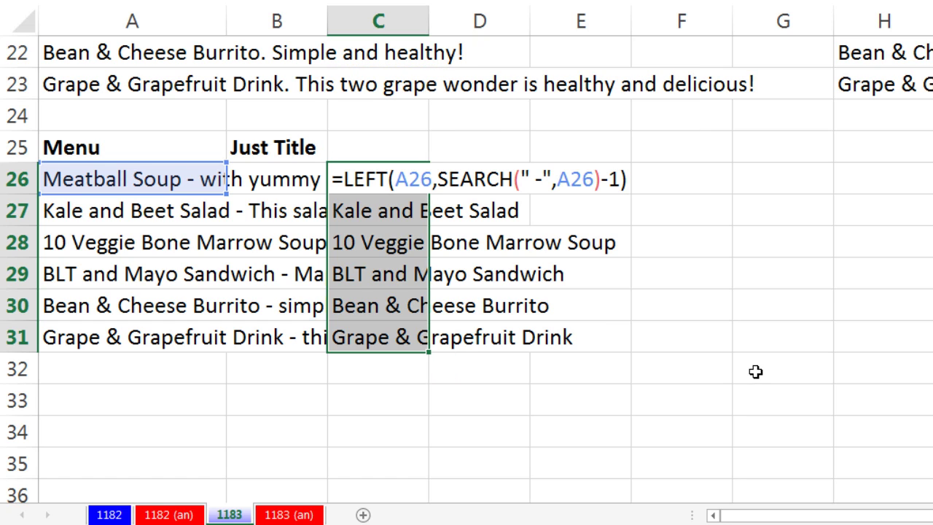
key(Escape)
Test the formula by entering "Bun - Fun" in A26, and undo that entry
click(139, 179)
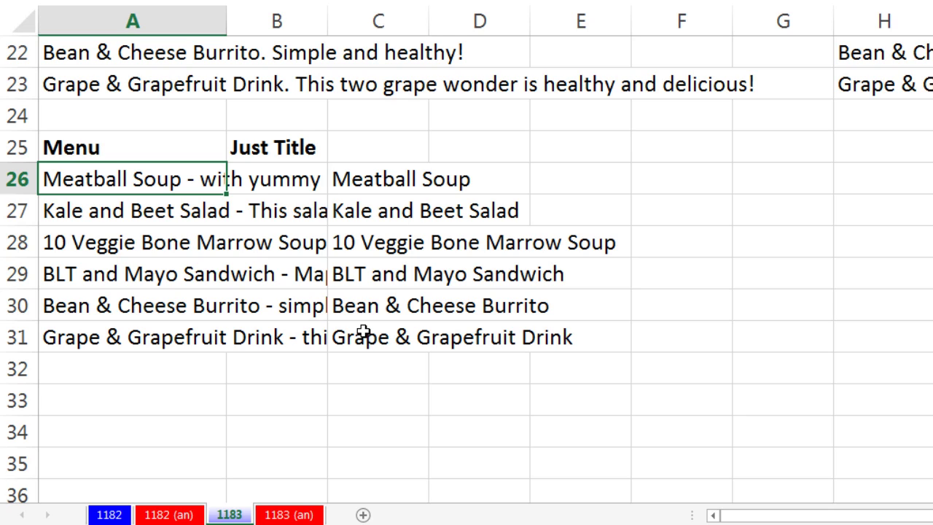
text(Bu)
text(n )
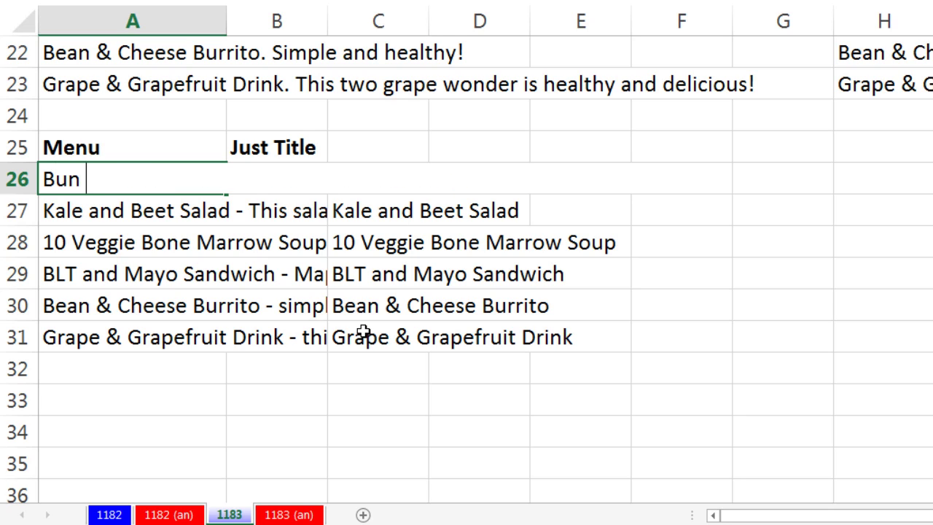
text(- Fun)
key(ctrl+Return)
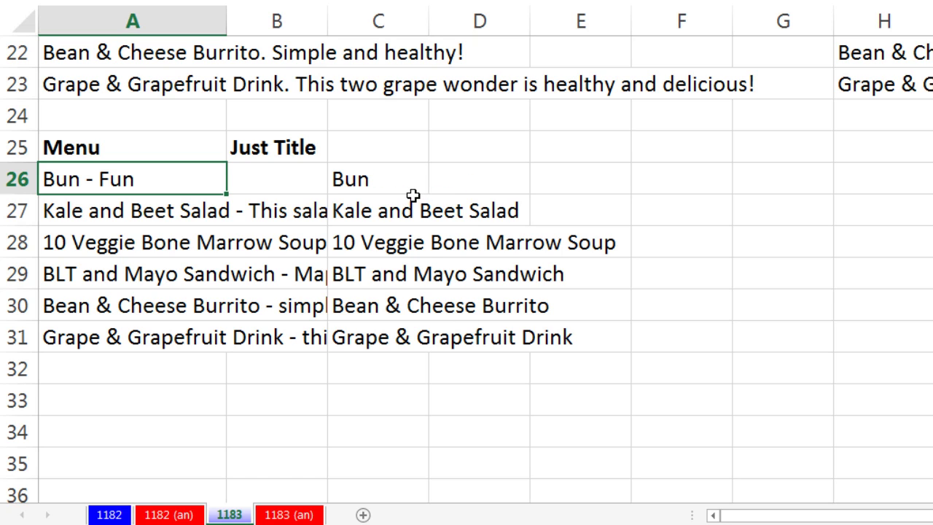
key(ctrl+z)
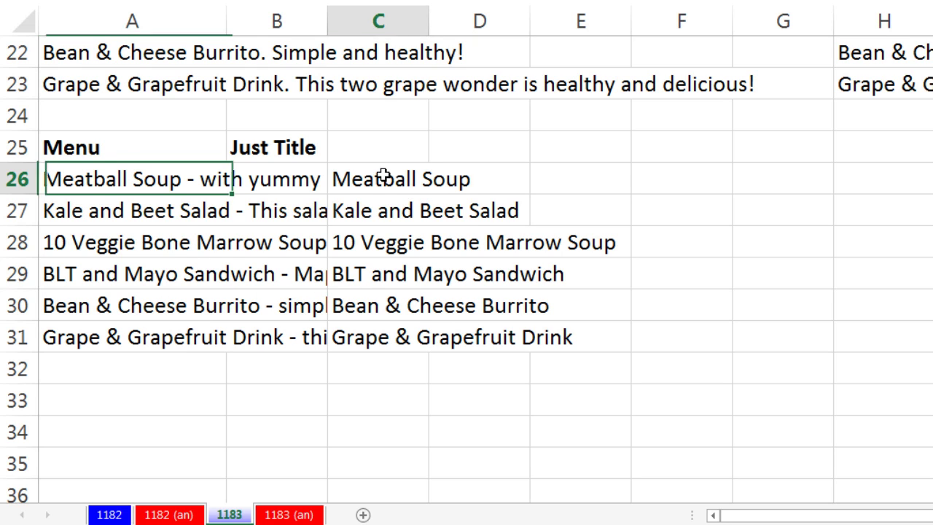
Open the formula in C26 for inspection and leave it without editing
click(378, 179)
double_click(387, 179)
key(Escape)
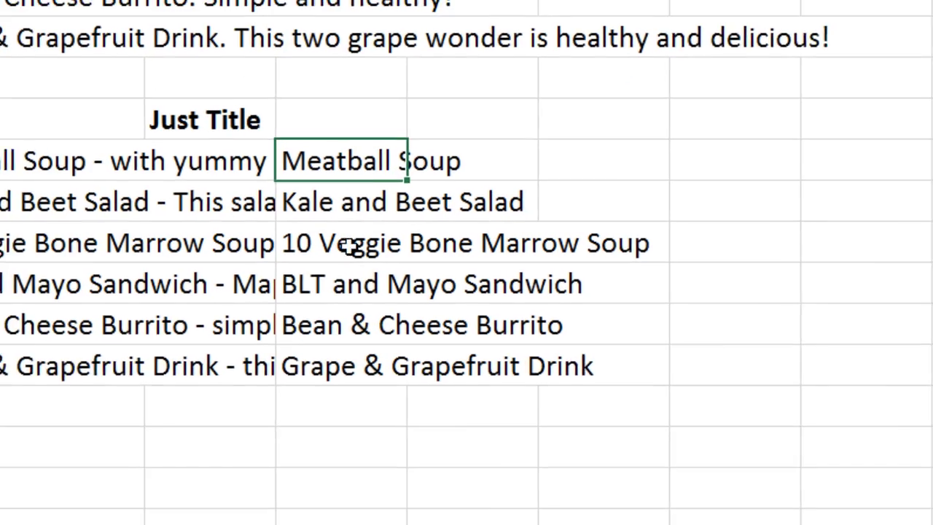
Copy the formula results in C26:C31 to F26:F31 as values only, and check the content of F26
drag(382, 182, 389, 335)
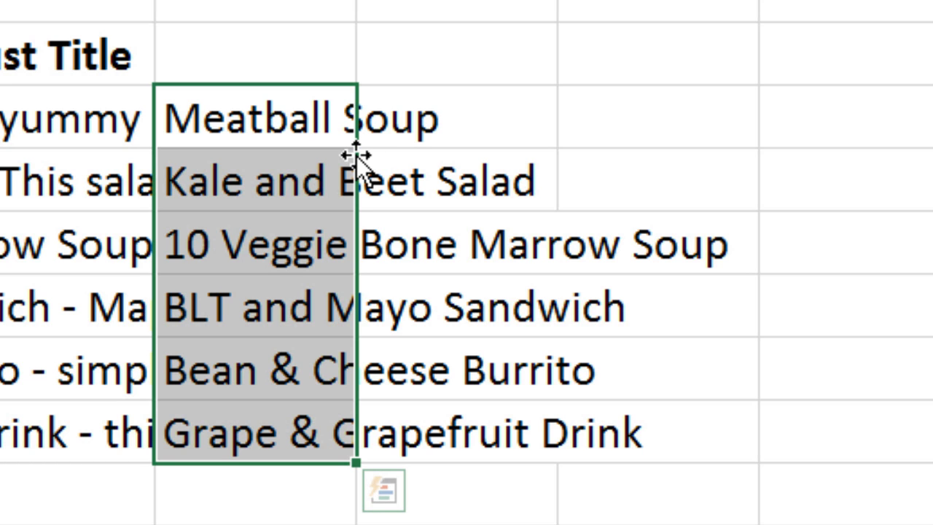
drag(355, 155, 845, 197)
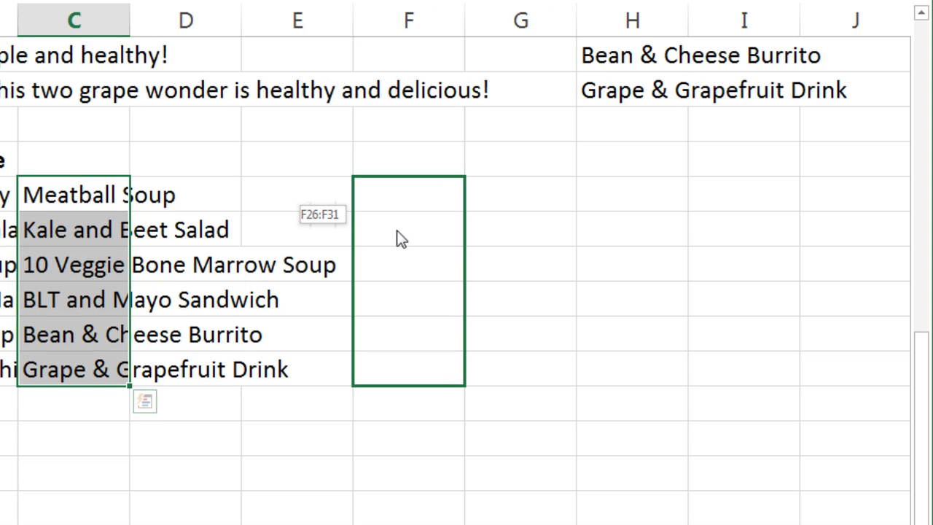
drag(411, 233, 411, 234)
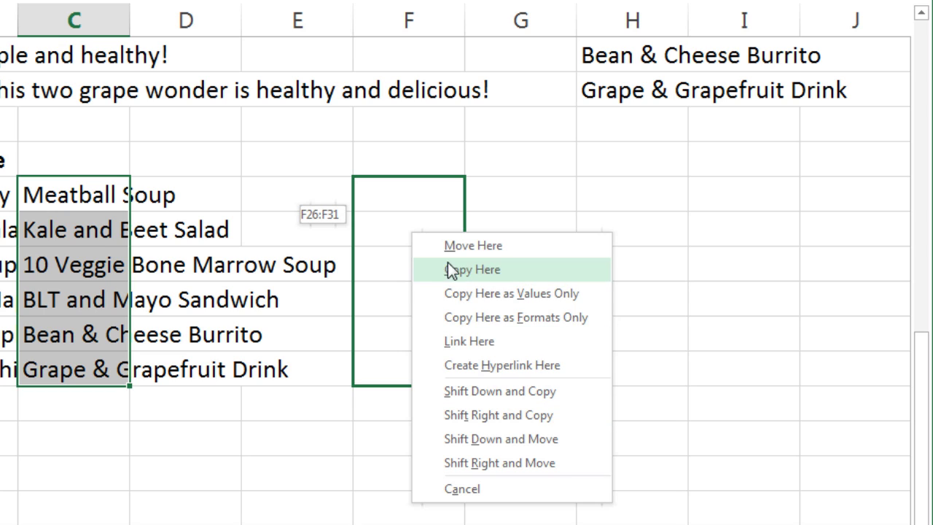
click(457, 299)
click(416, 191)
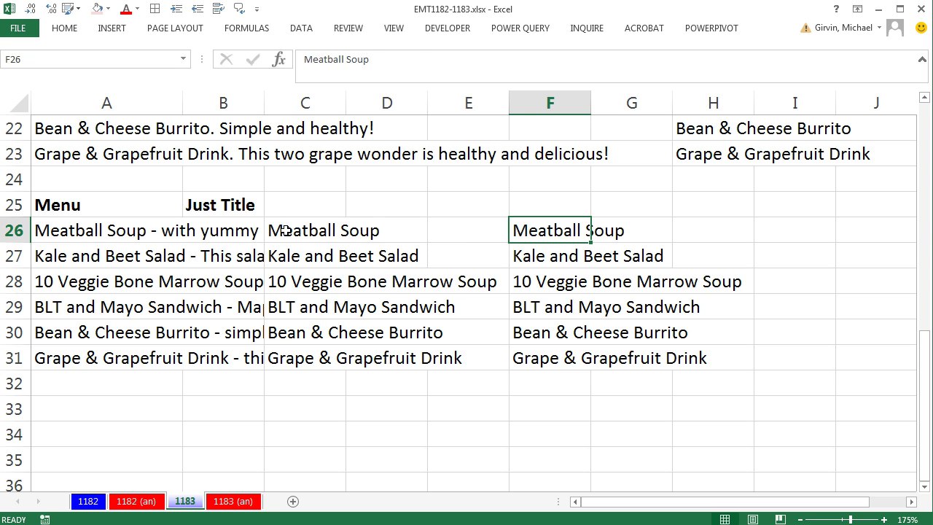
Compare the formula in C26 with the copied values, and review the earlier title lists and the Flash Fill and Text to Columns tools
double_click(284, 230)
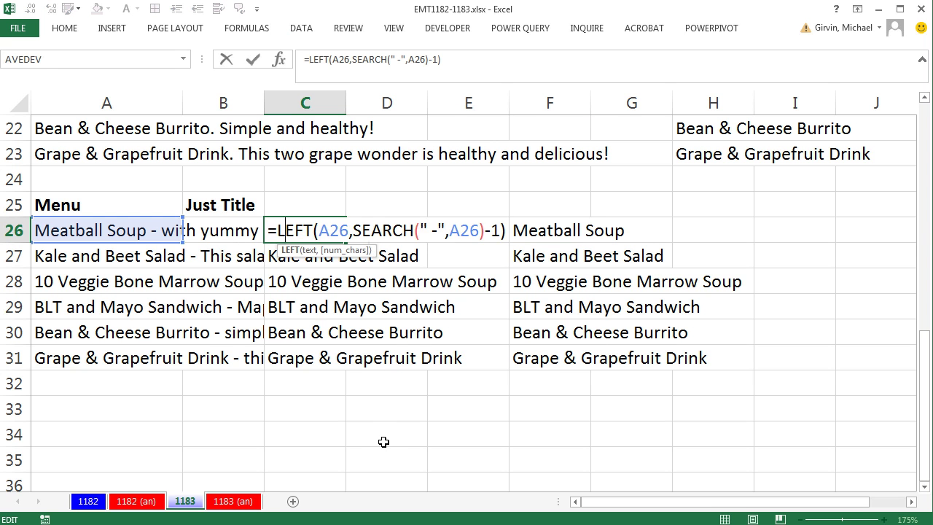
key(Escape)
scroll(408, 423, up, 3)
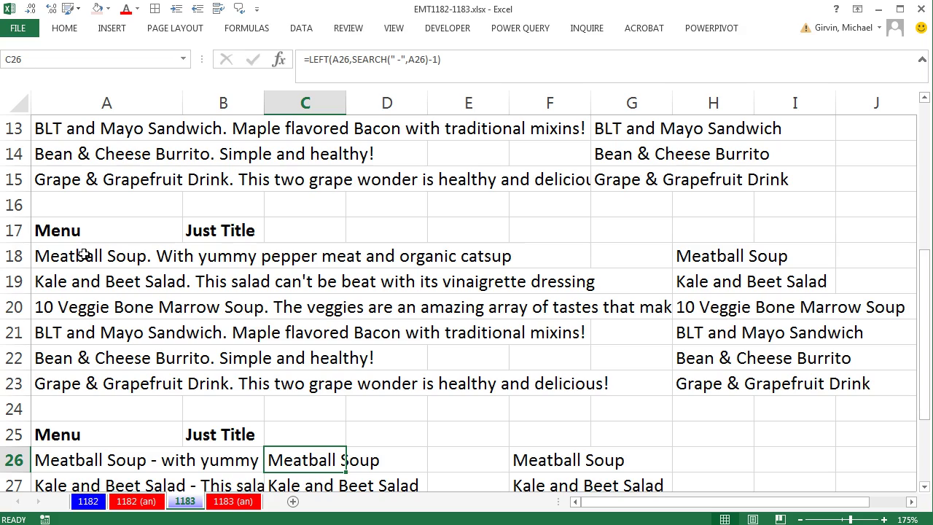
scroll(187, 325, up, 3)
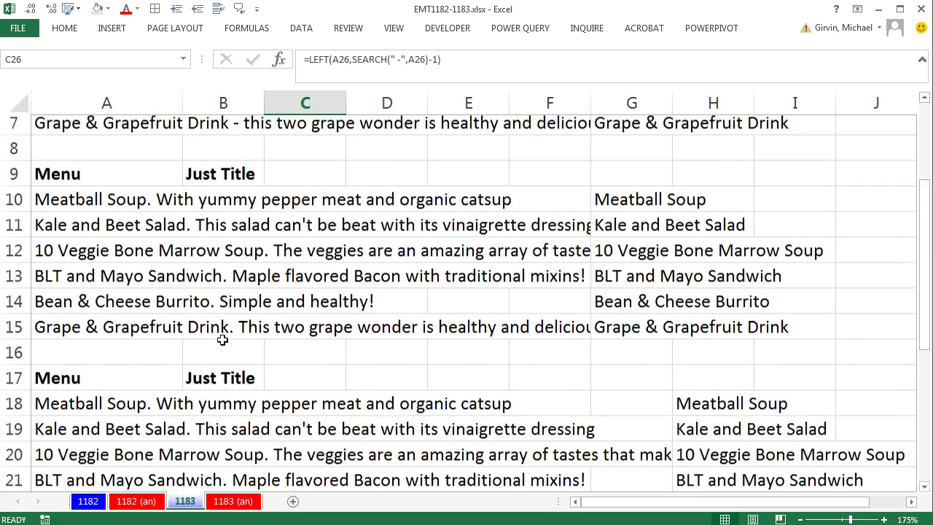
scroll(452, 328, up, 1)
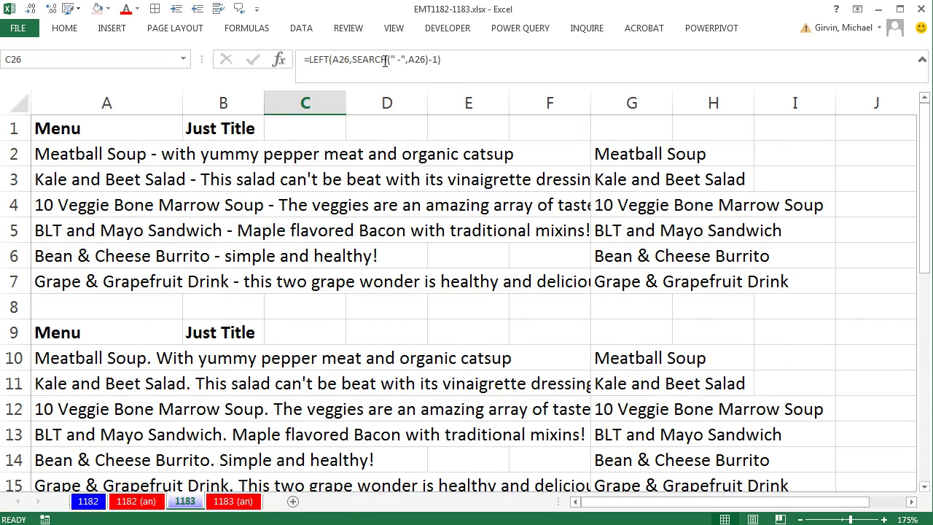
click(302, 28)
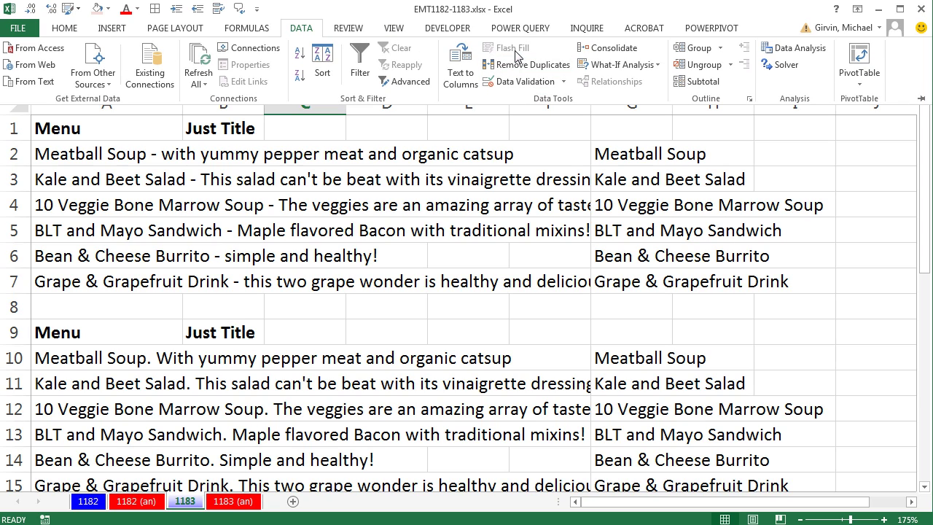